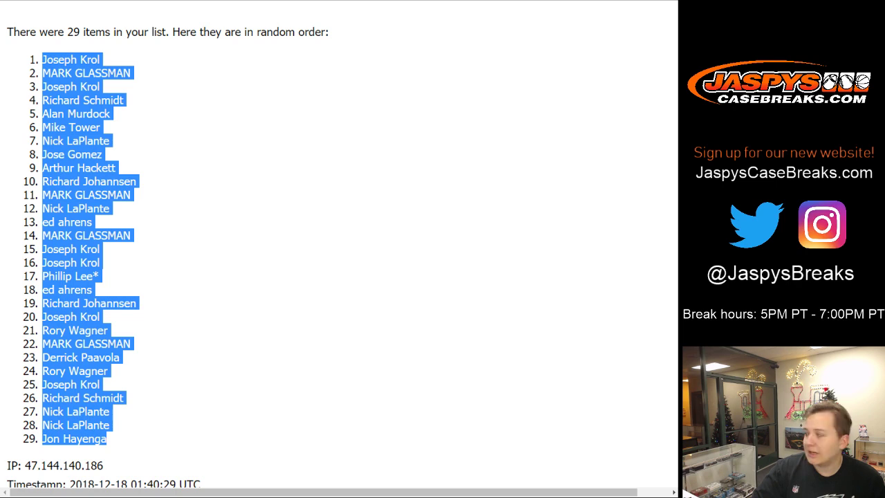
- Paste the 29 shuffled names into column A, trying font size 12 before settling on 10
key(alt+Tab)
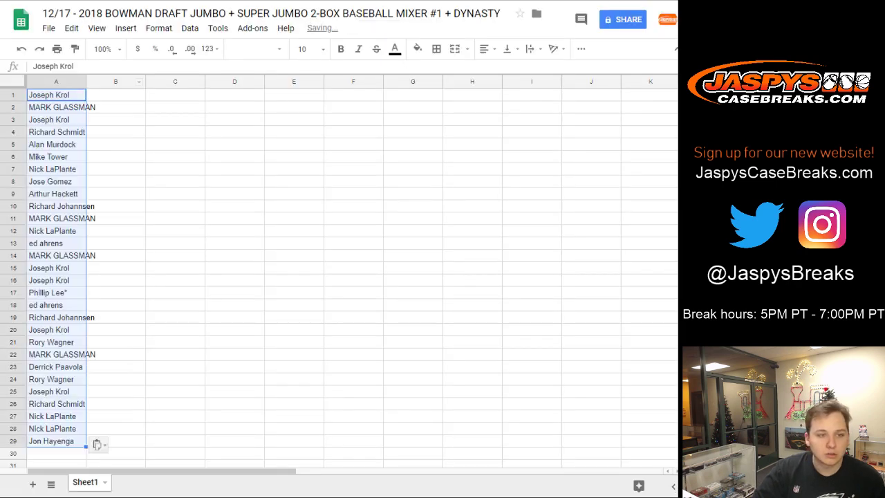
click(303, 48)
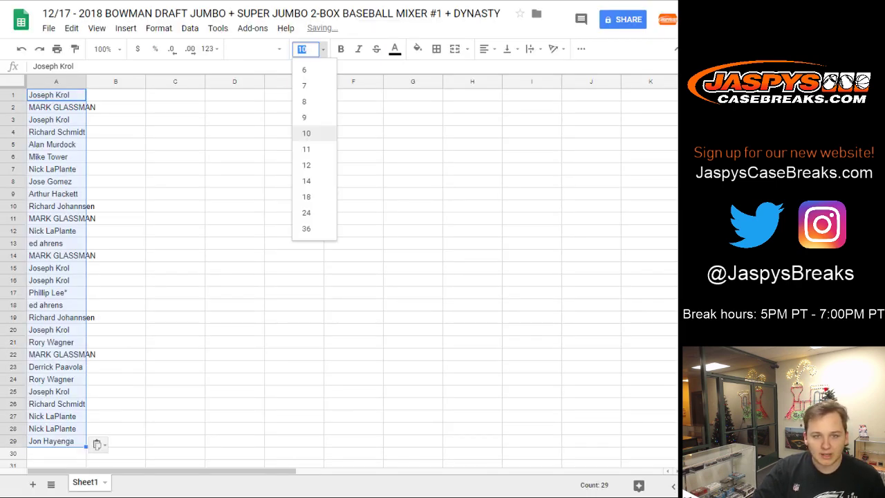
text(12)
key(Return)
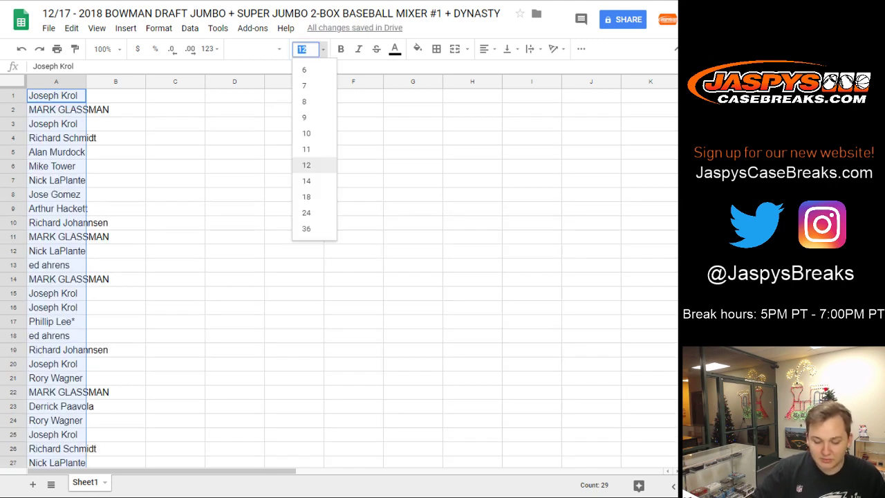
text(10)
key(Return)
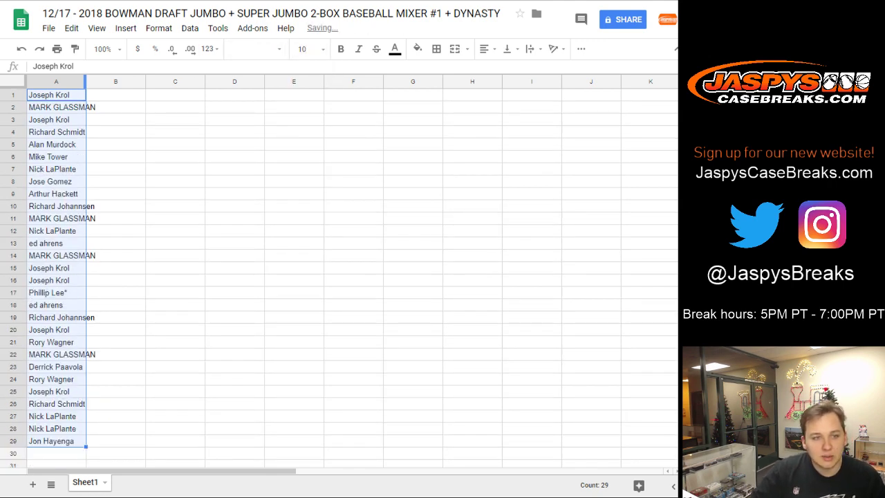
- Auto-fit column A to the names, then return to the RANDOM.ORG results
double_click(86, 82)
click(127, 95)
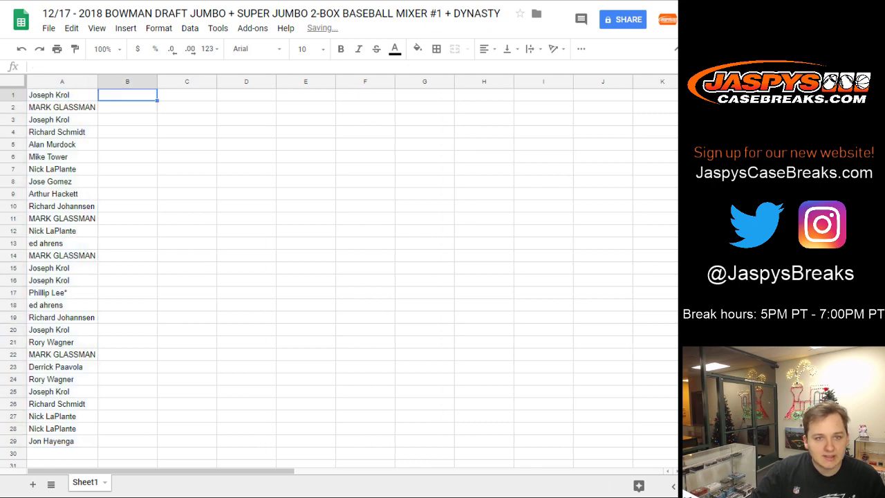
key(alt+Tab)
scroll(339, 242, down, 3)
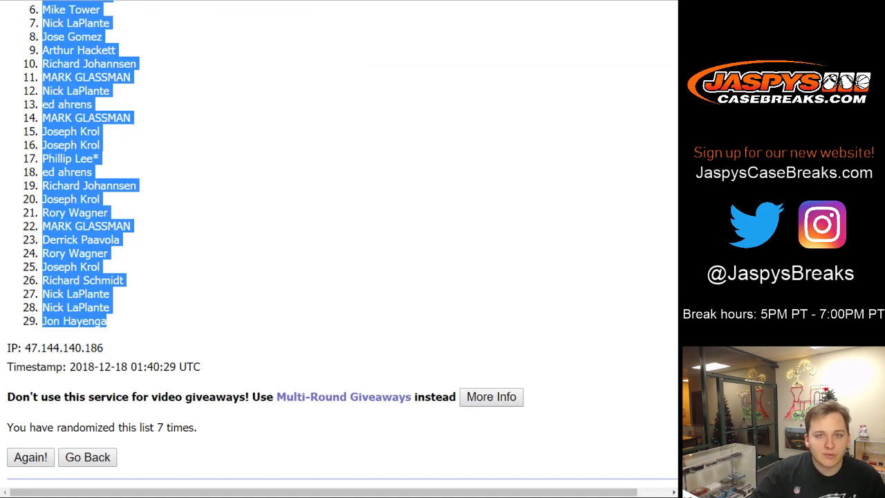
- Go back to the list form and shuffle the 29 MLB teams four times
key(alt+Left)
scroll(339, 242, down, 3)
scroll(207, 204, down, 4)
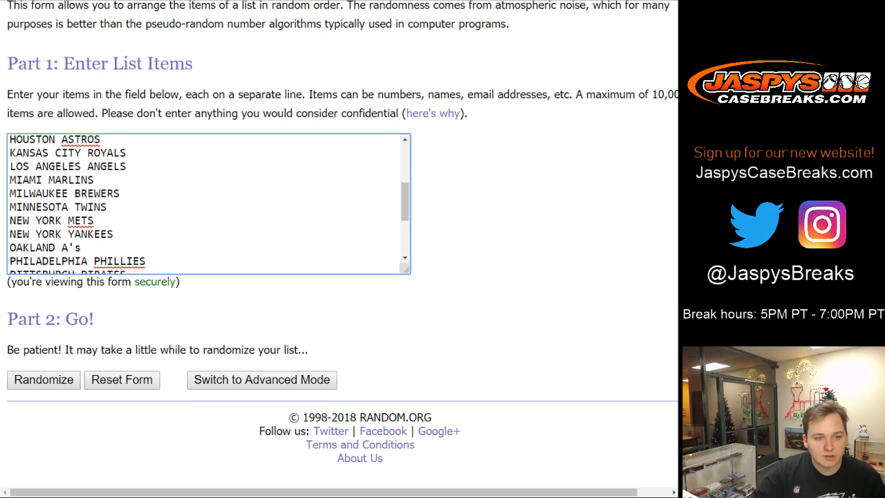
click(44, 379)
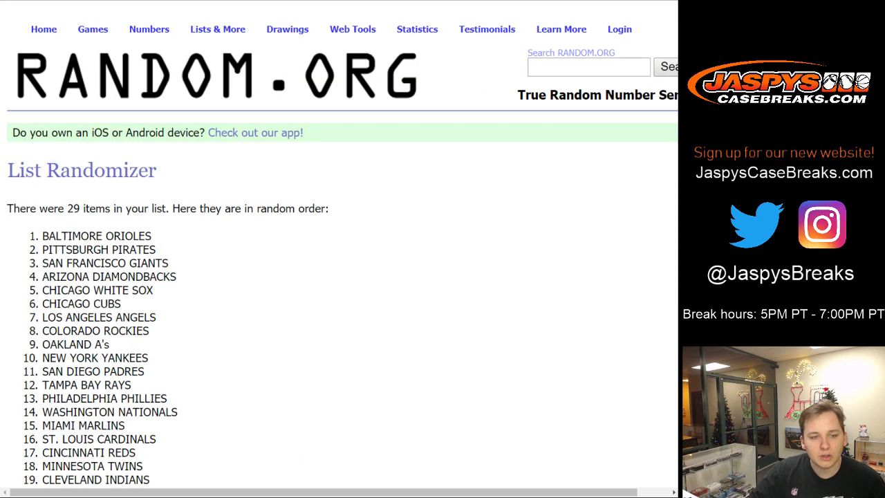
scroll(339, 242, down, 4)
click(30, 380)
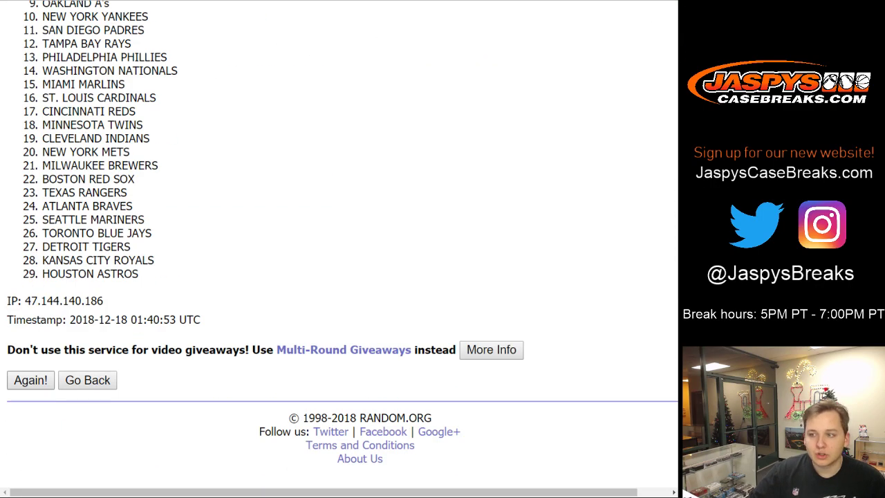
scroll(338, 242, down, 4)
click(31, 380)
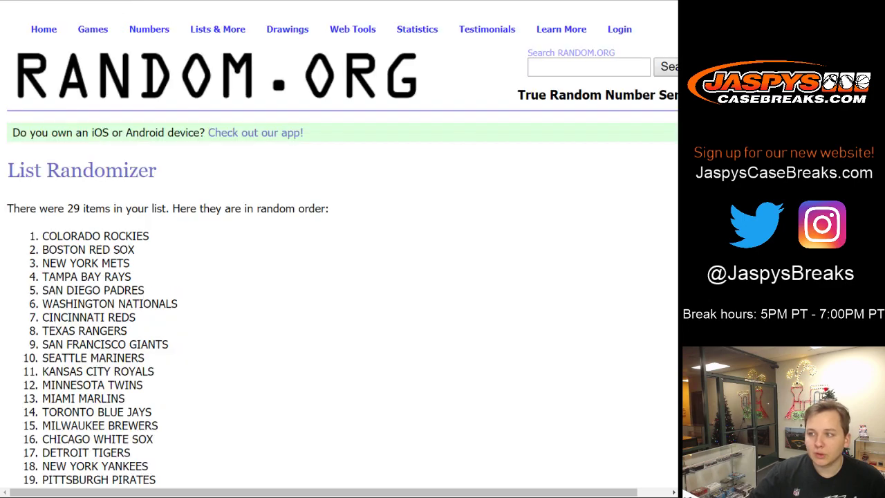
scroll(338, 242, down, 4)
click(30, 379)
- Shuffle three more times, ending with ST. LOUIS CARDINALS first, and select all 29 teams
scroll(339, 242, down, 4)
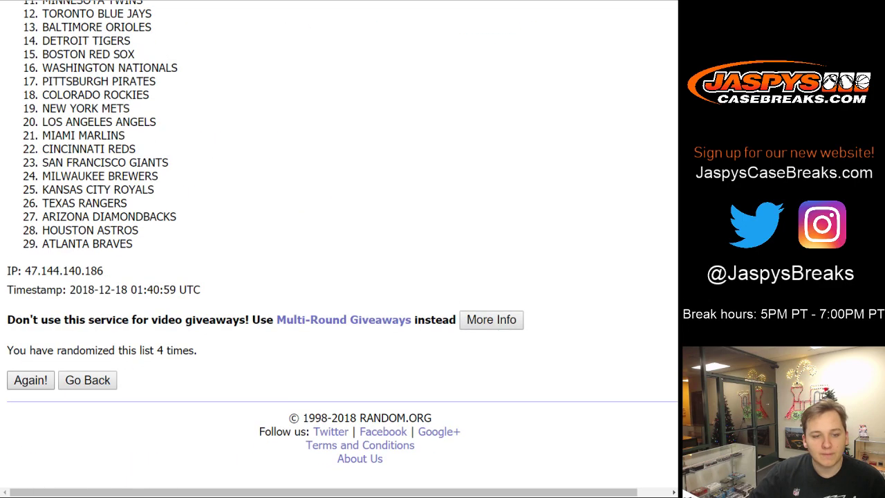
click(30, 379)
scroll(338, 242, down, 4)
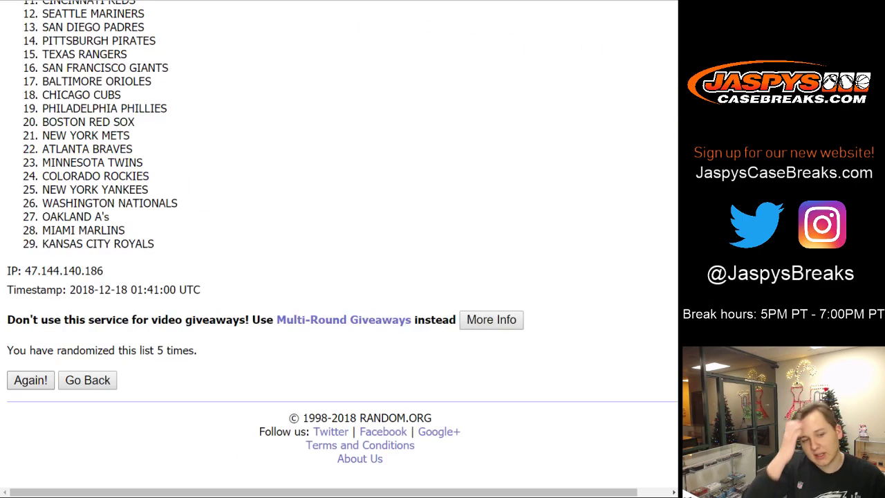
click(30, 379)
scroll(339, 242, down, 4)
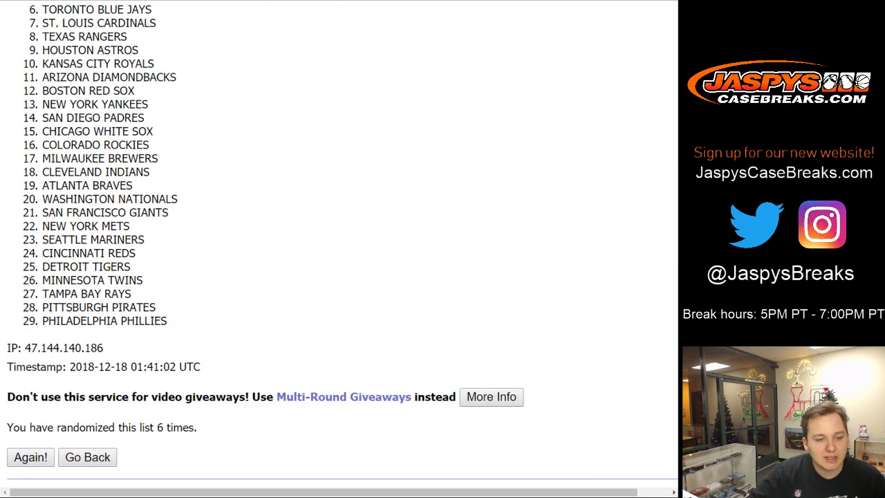
click(30, 457)
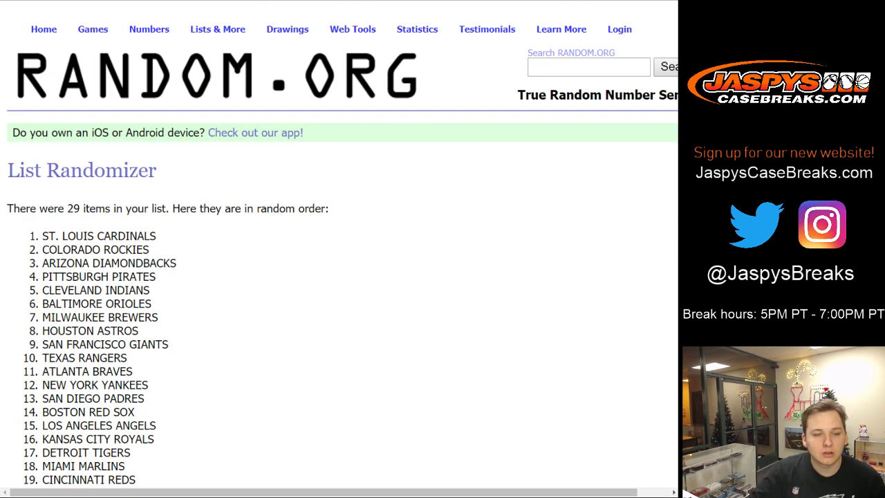
drag(42, 236, 152, 379)
key(ctrl+c)
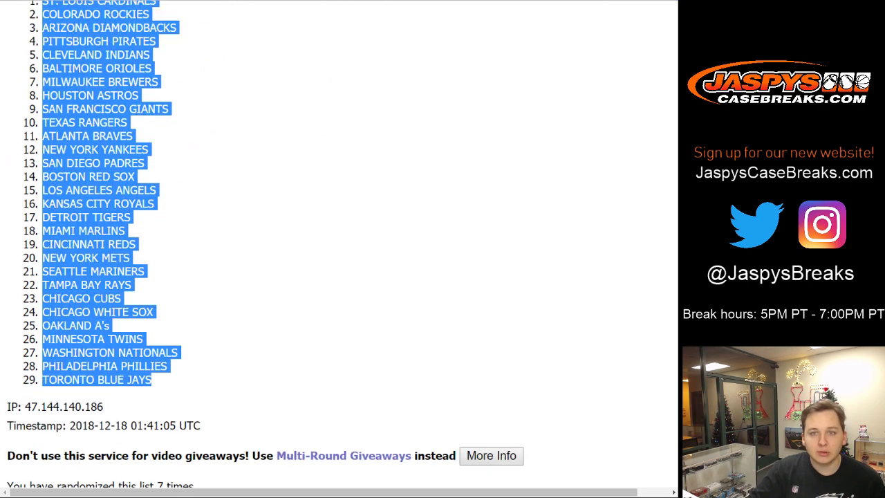
key(ctrl+Tab)
- Paste the shuffled teams into column B at font size 11 and auto-fit its width
key(ctrl+v)
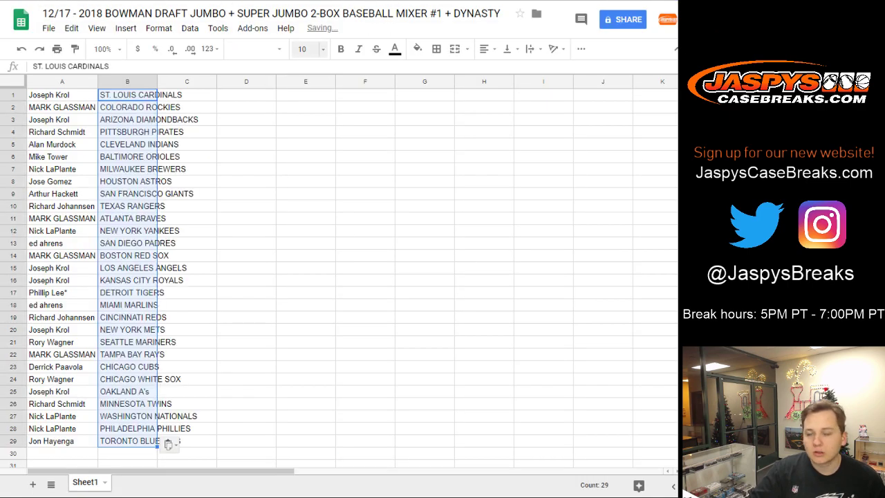
click(304, 49)
text(11)
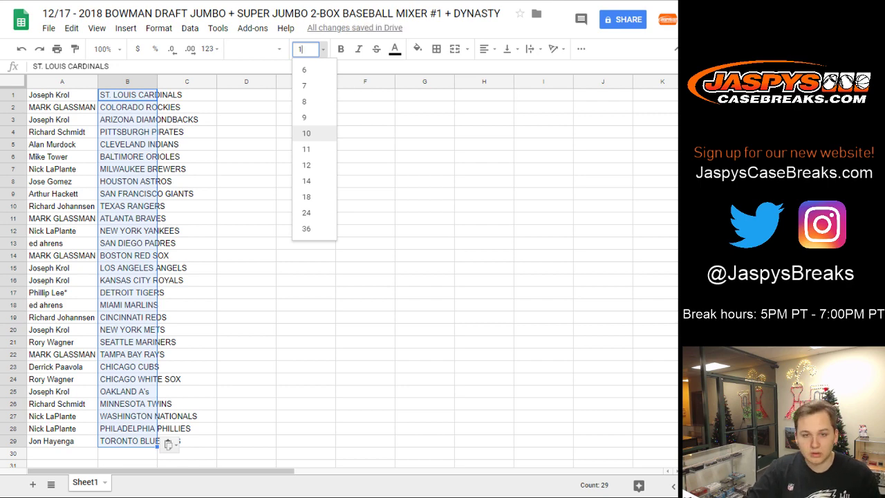
key(Return)
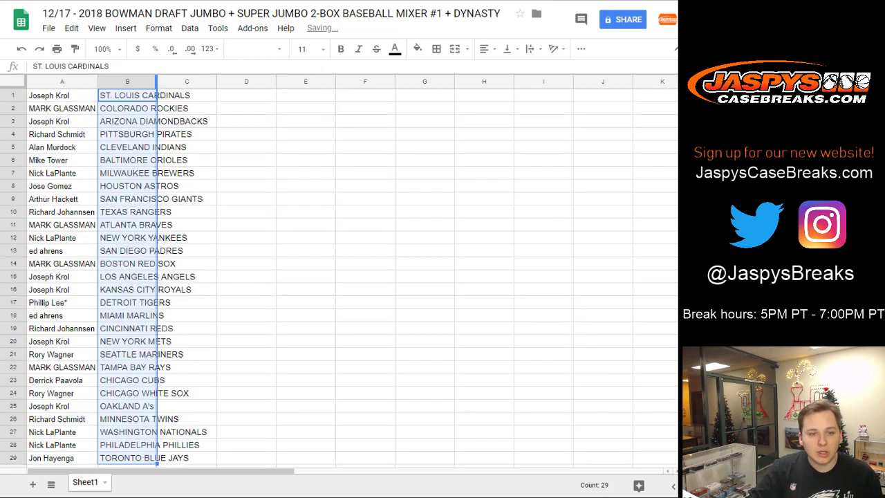
double_click(157, 82)
- Step through B1 to B29, checking each customer's team from COLORADO ROCKIES to TORONTO BLUE JAYS
click(153, 95)
click(153, 108)
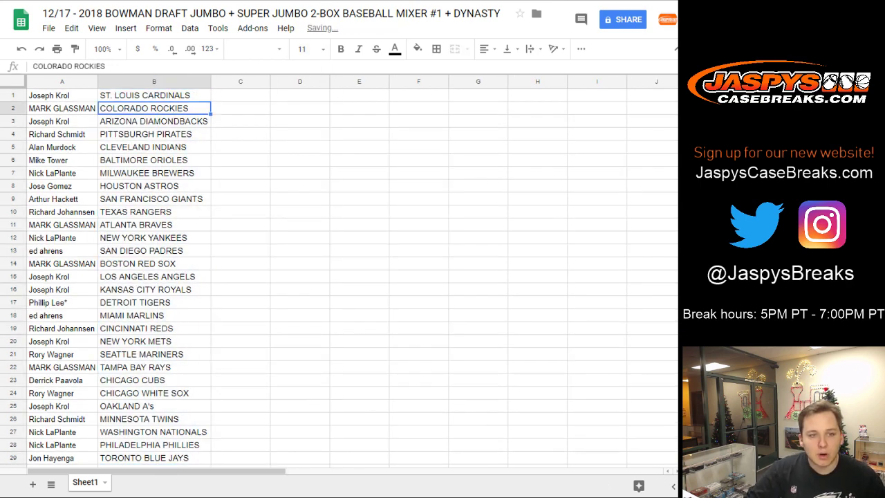
click(153, 121)
click(154, 134)
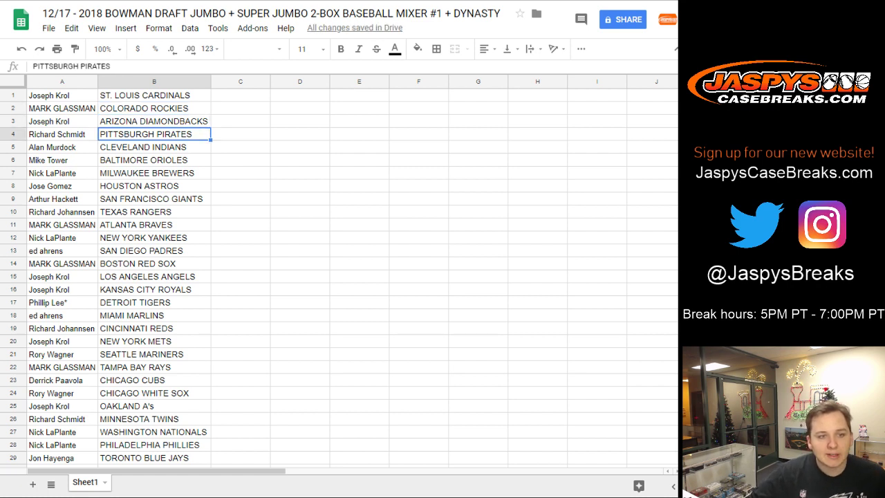
click(153, 147)
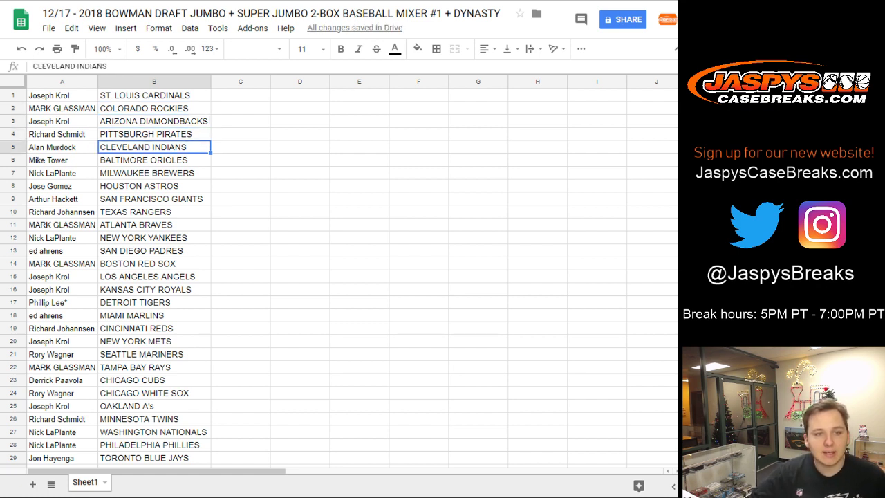
click(154, 160)
click(153, 173)
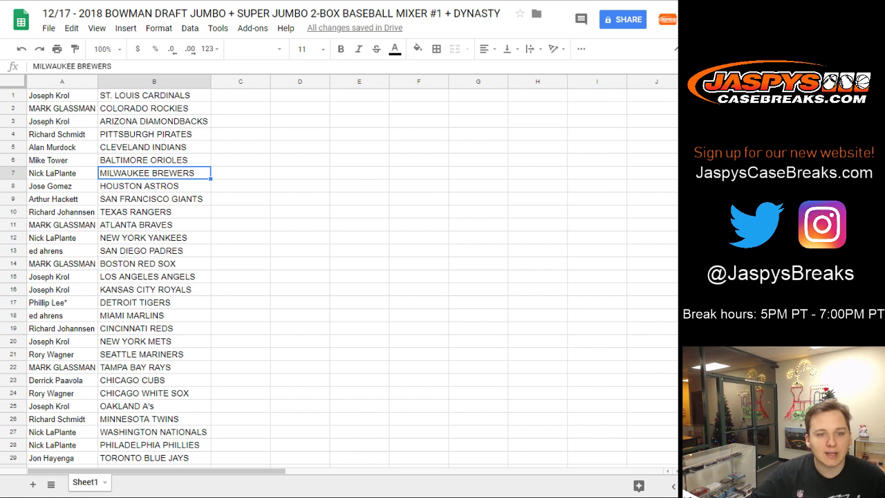
click(153, 185)
click(153, 198)
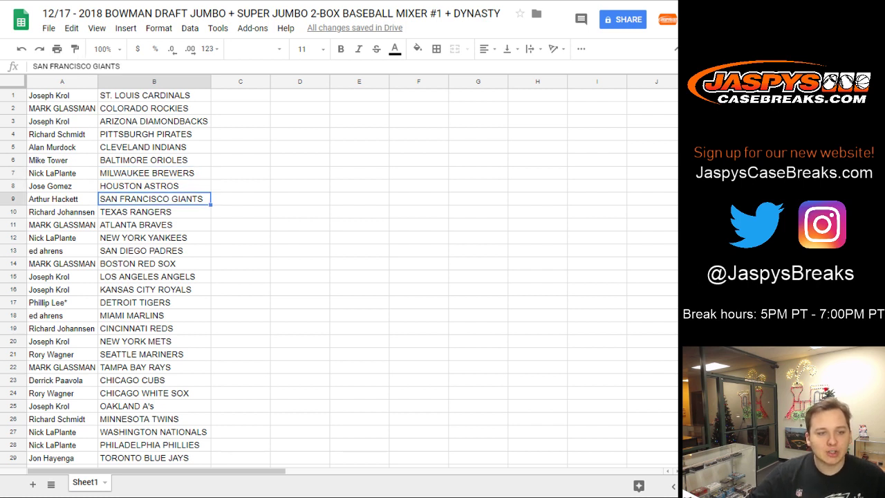
click(153, 211)
click(153, 225)
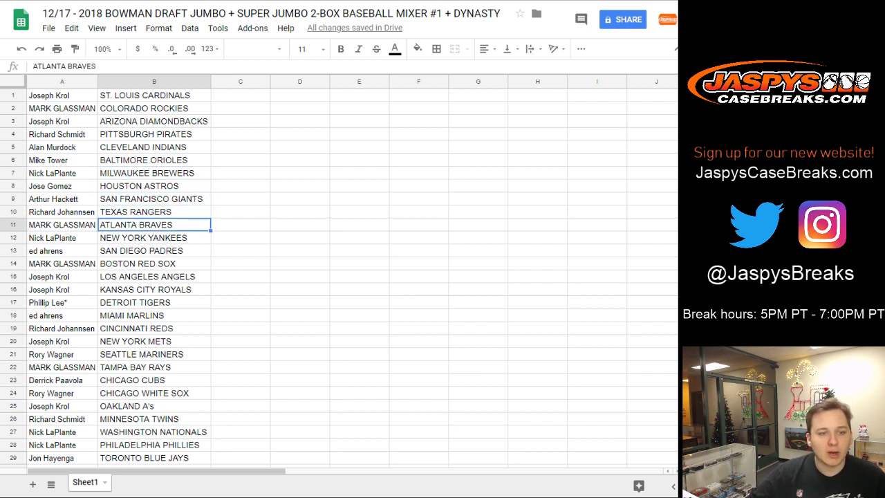
click(154, 237)
click(154, 250)
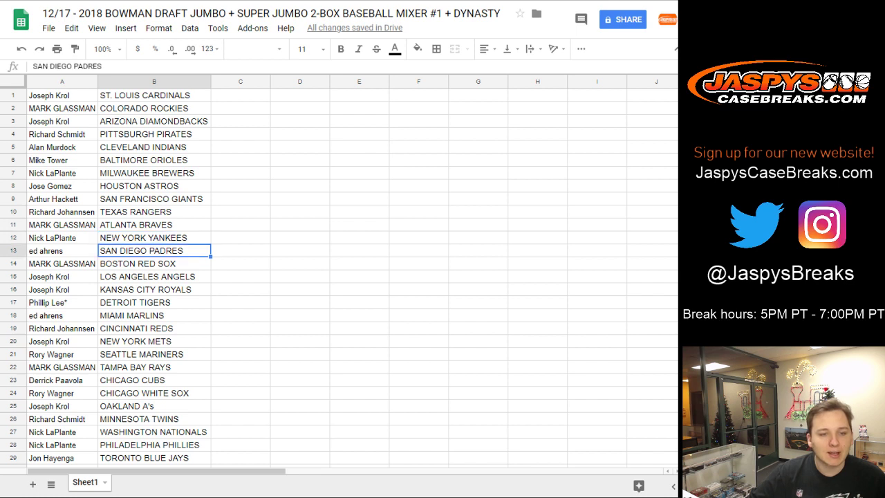
click(153, 263)
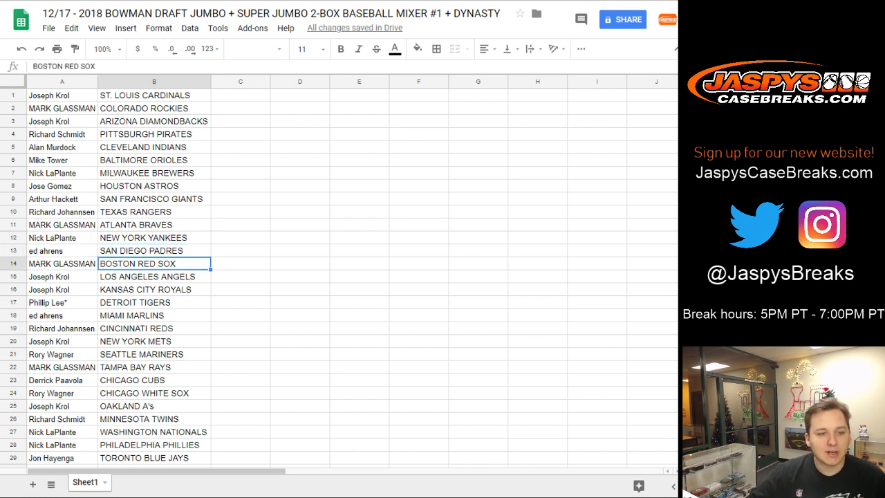
click(154, 276)
click(154, 289)
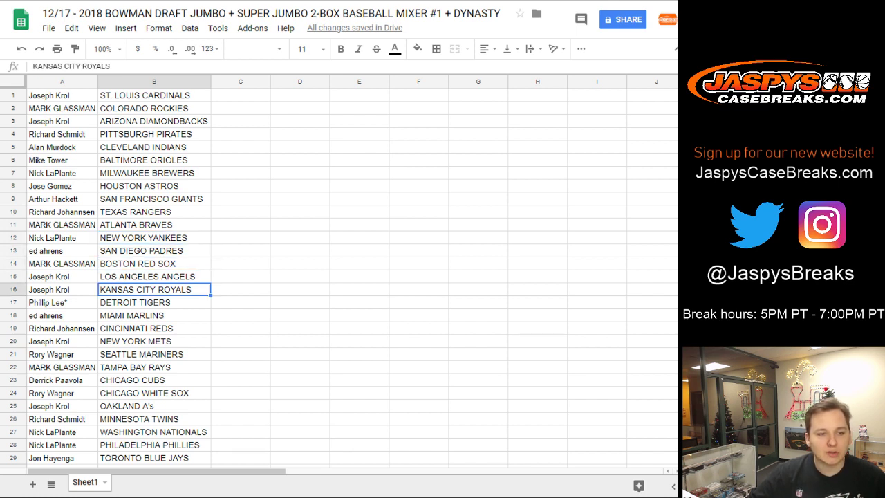
click(153, 302)
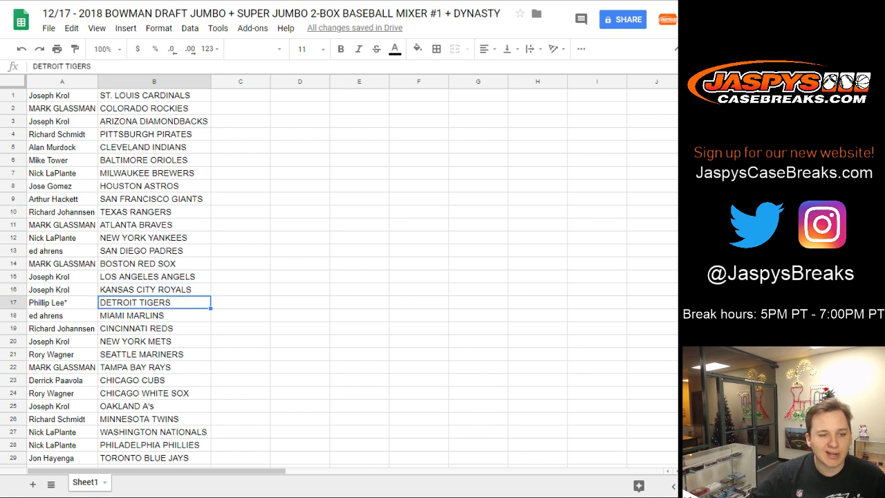
click(154, 315)
click(154, 329)
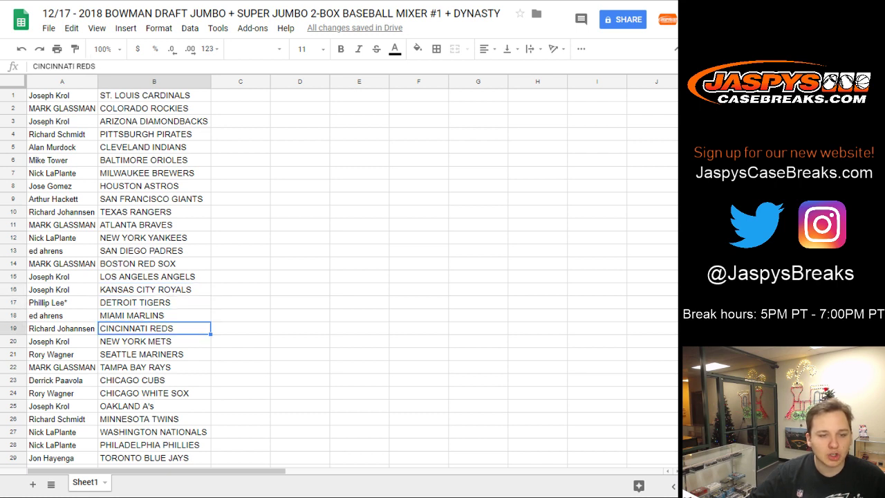
click(153, 341)
click(153, 354)
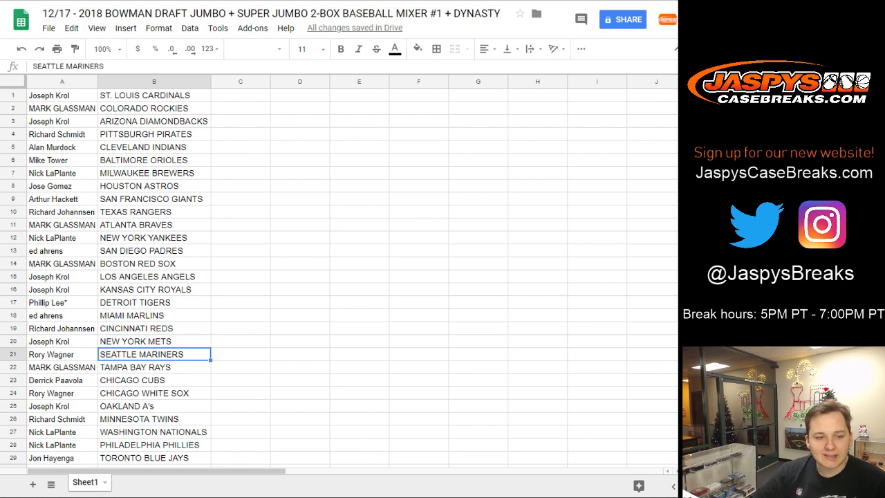
click(153, 367)
click(154, 380)
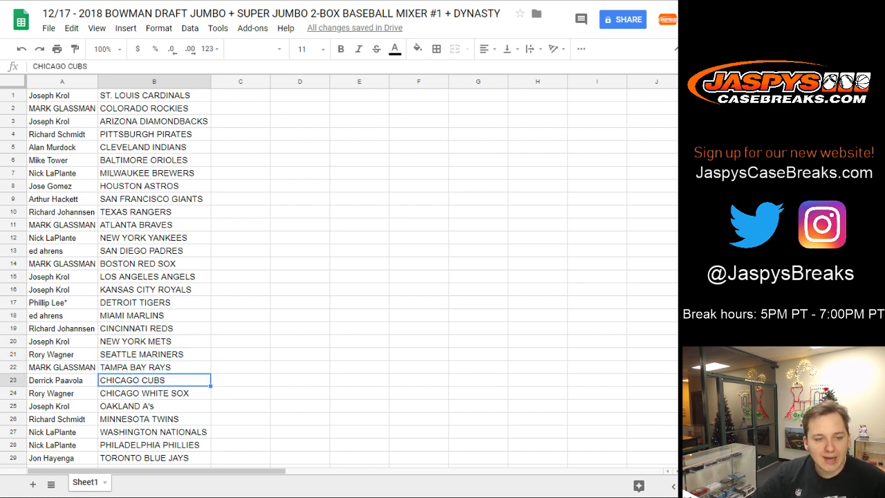
click(154, 392)
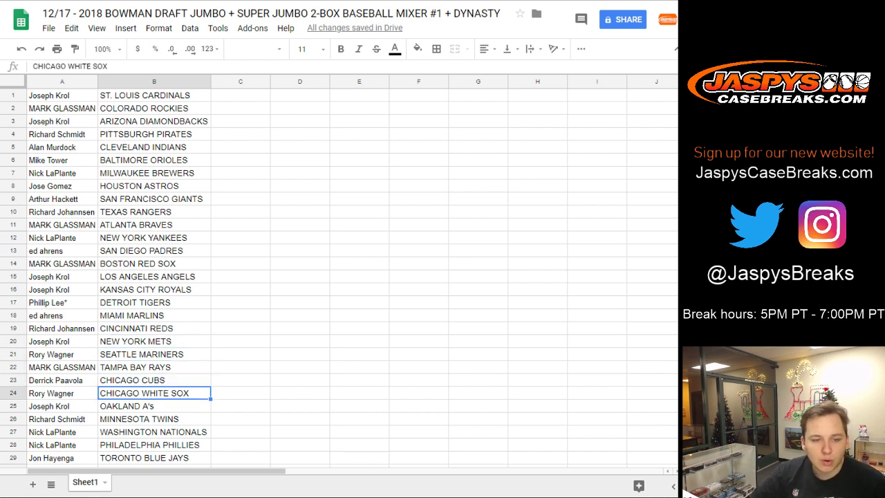
click(154, 406)
click(153, 419)
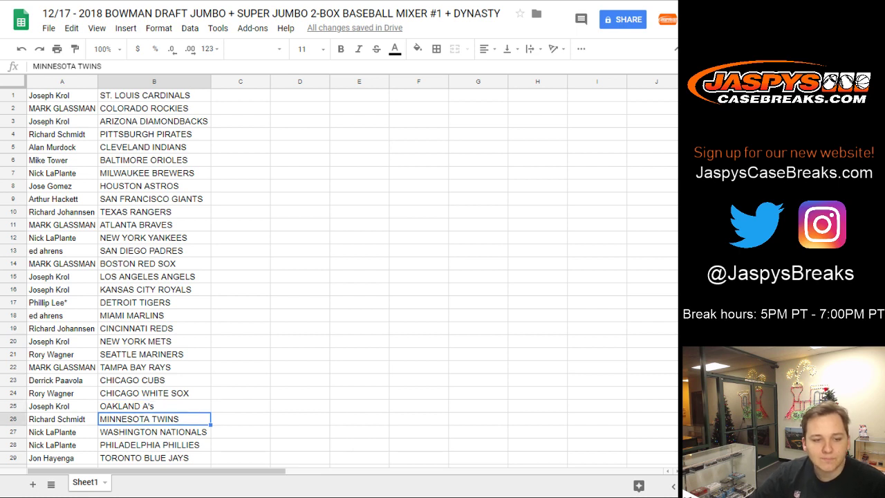
click(153, 431)
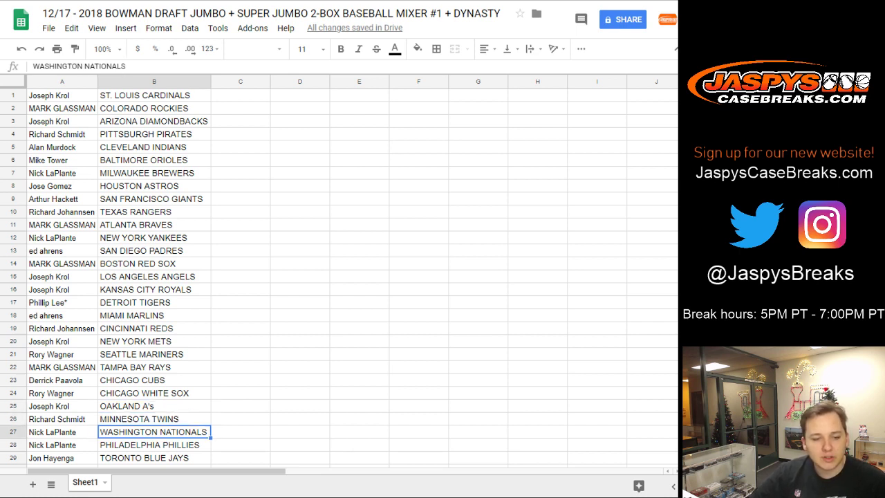
click(153, 444)
click(154, 458)
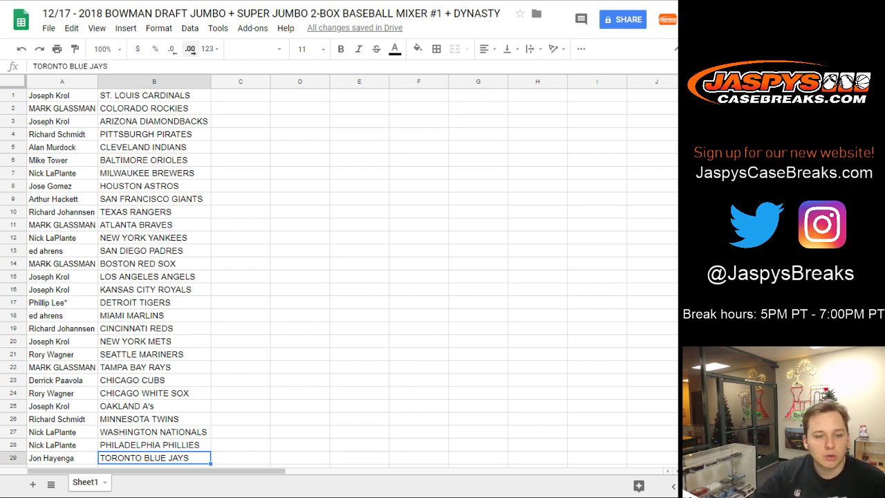
- Sort the sheet A→Z by the team column and put all borders on A1:B29
click(204, 82)
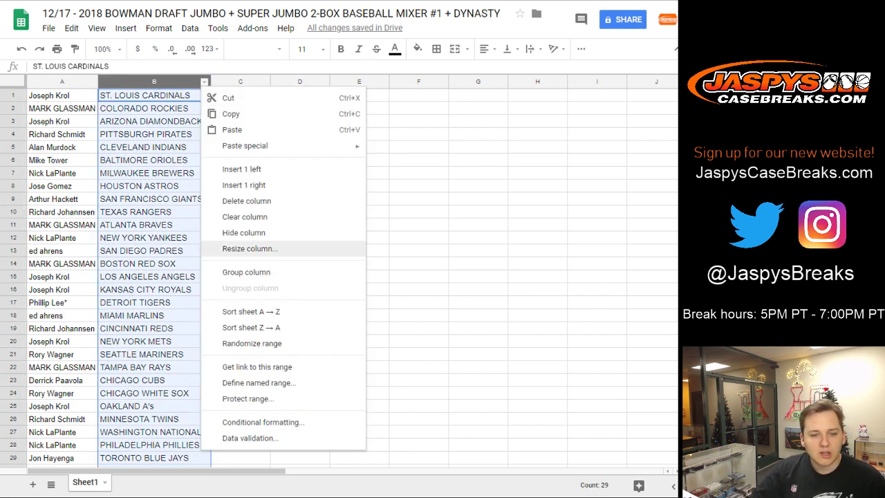
click(235, 312)
drag(154, 458, 62, 95)
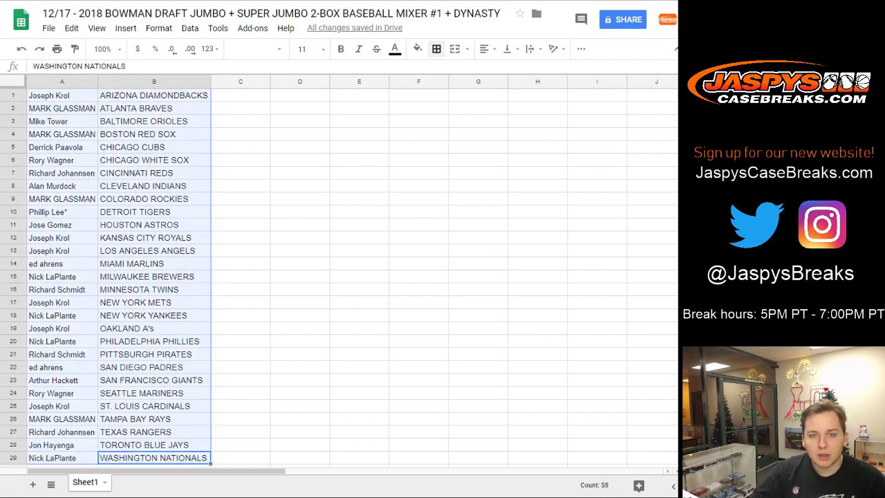
click(436, 48)
click(441, 73)
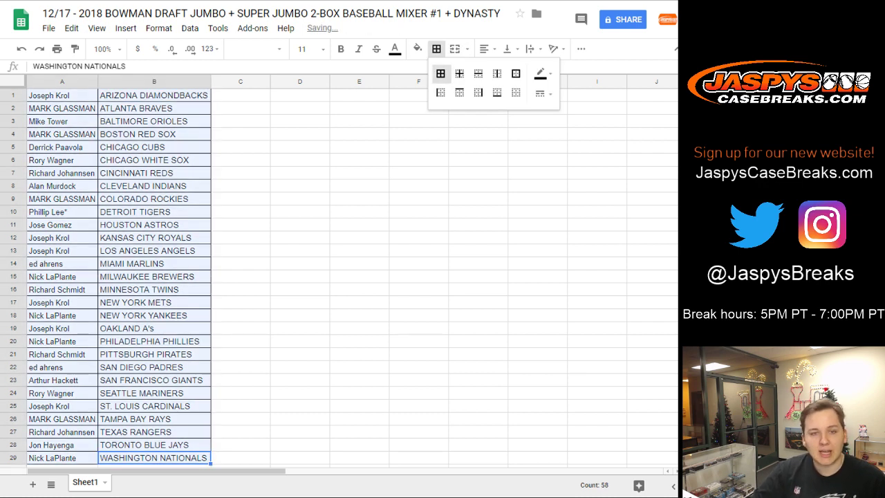
click(359, 147)
key(ctrl+Tab)
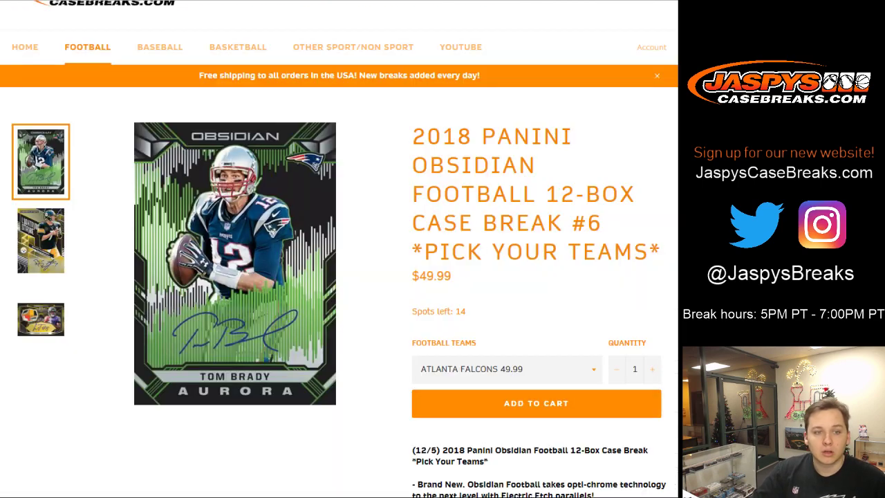
key(ctrl+Tab)
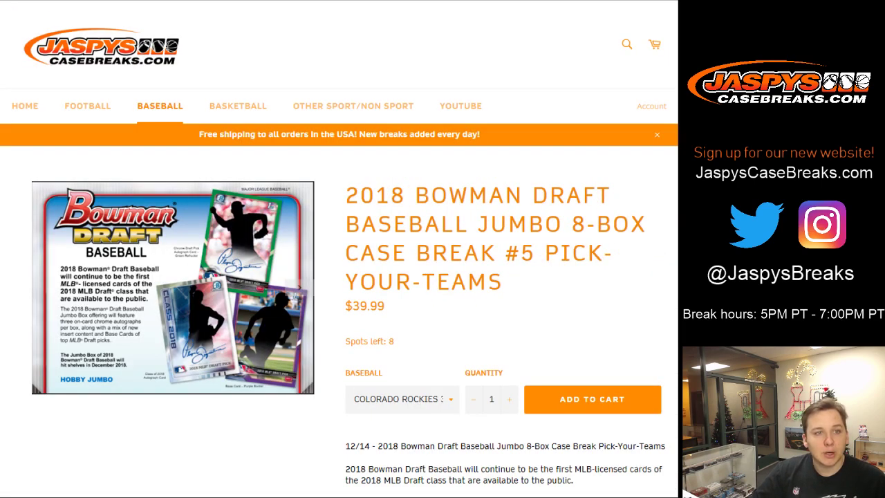
key(ctrl+Tab)
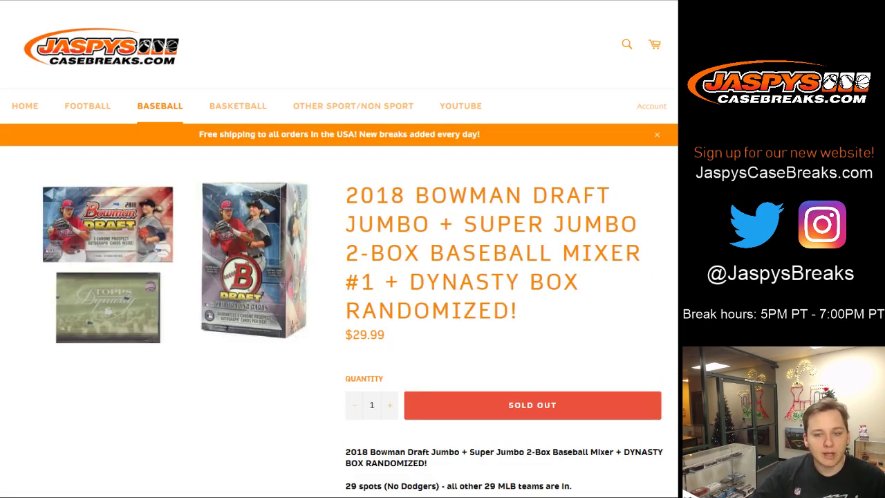
scroll(339, 277, down, 1)
scroll(339, 249, down, 3)
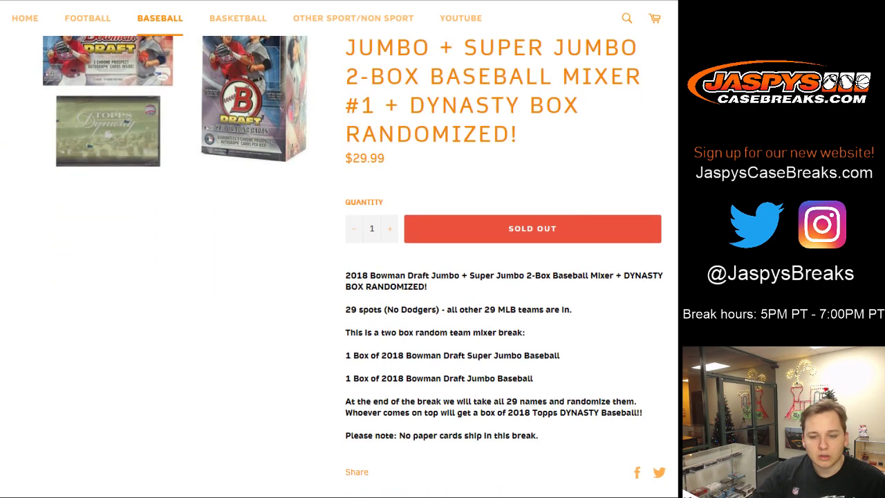
scroll(339, 249, up, 4)
key(ctrl+Tab)
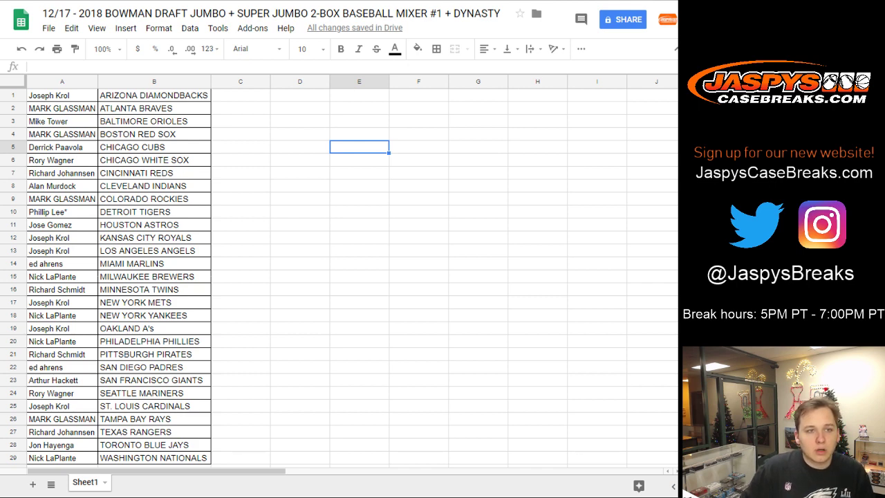
- Switch from the spreadsheet back to the Jaspys Case Breaks store tab
key(ctrl+Tab)
key(ctrl+Tab)
key(ctrl+Tab)
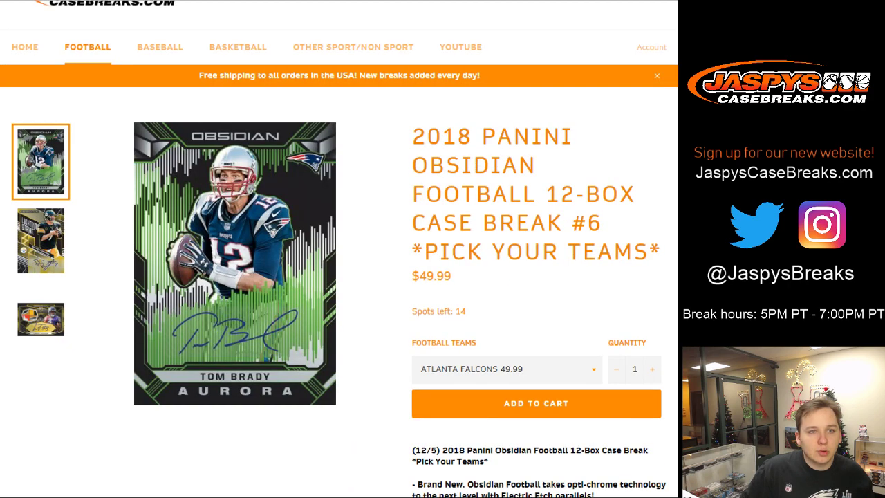